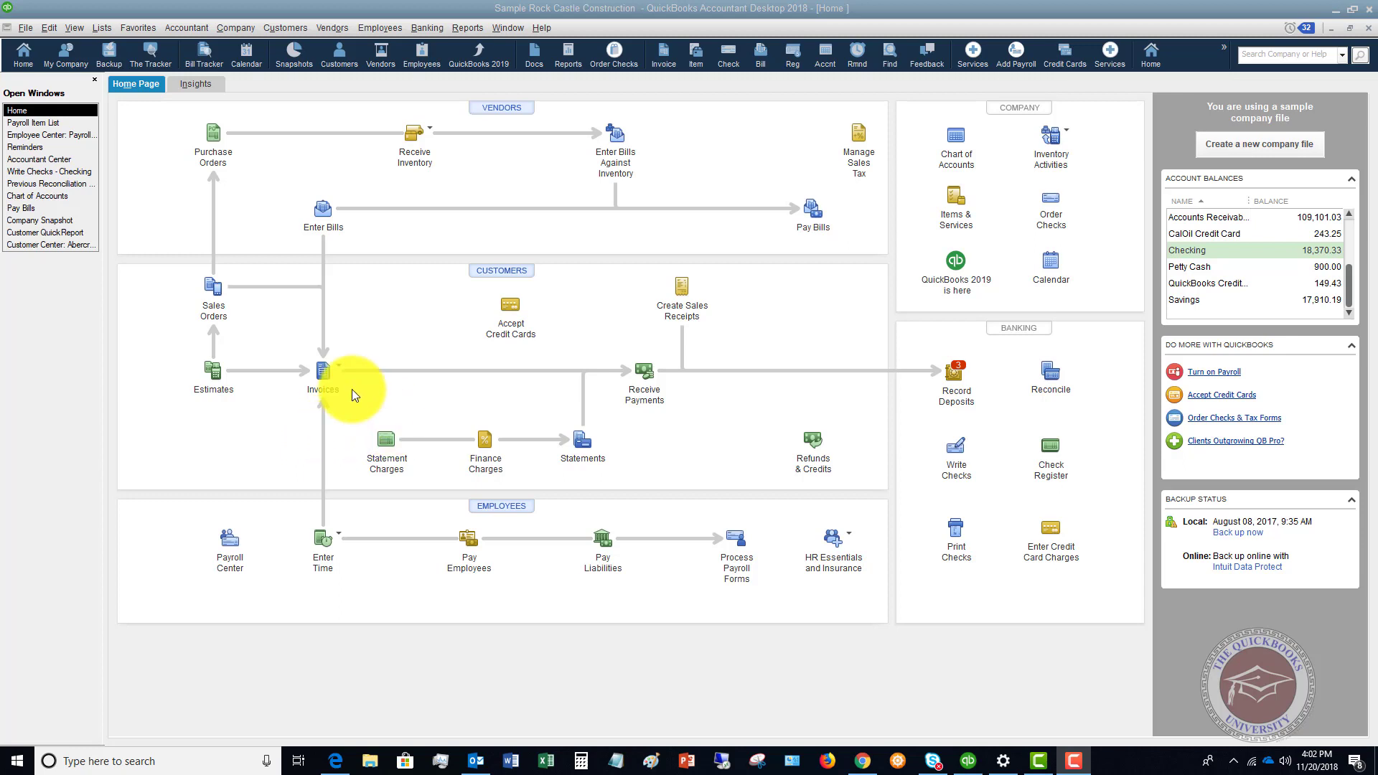
Step: Start a new blank invoice, number 1123, from the Home page Invoices menu
click(324, 377)
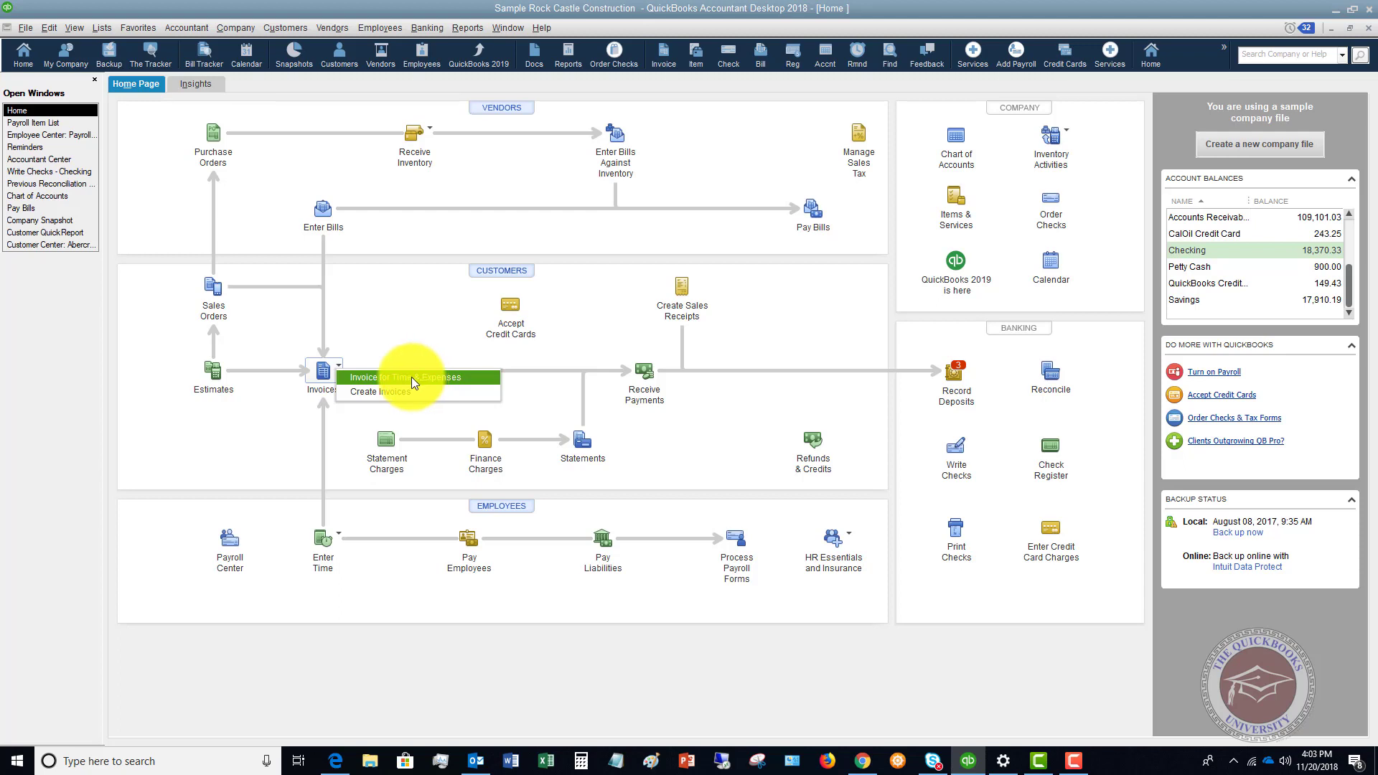
click(398, 391)
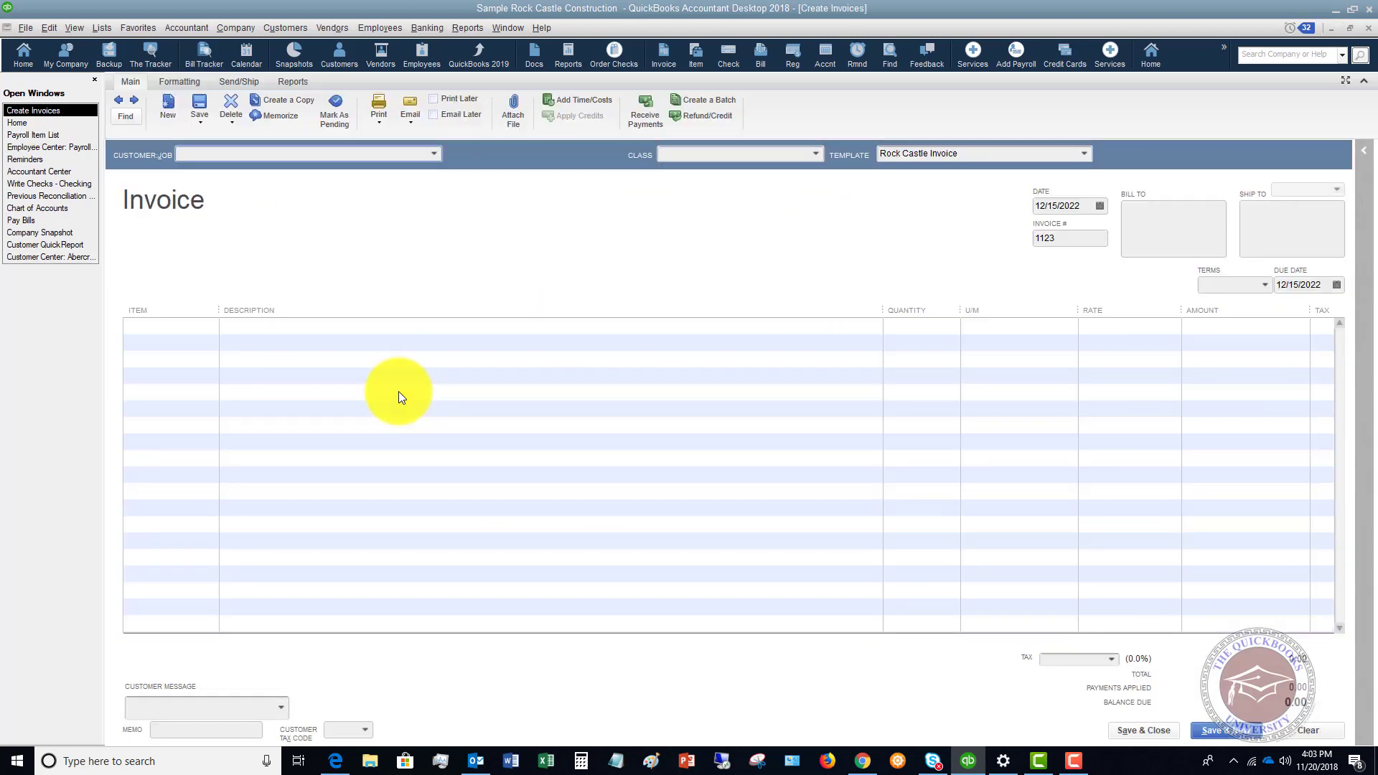
Step: Bill invoice 1123 to the customer's Remodel Kitchen job with class Remodel
click(435, 157)
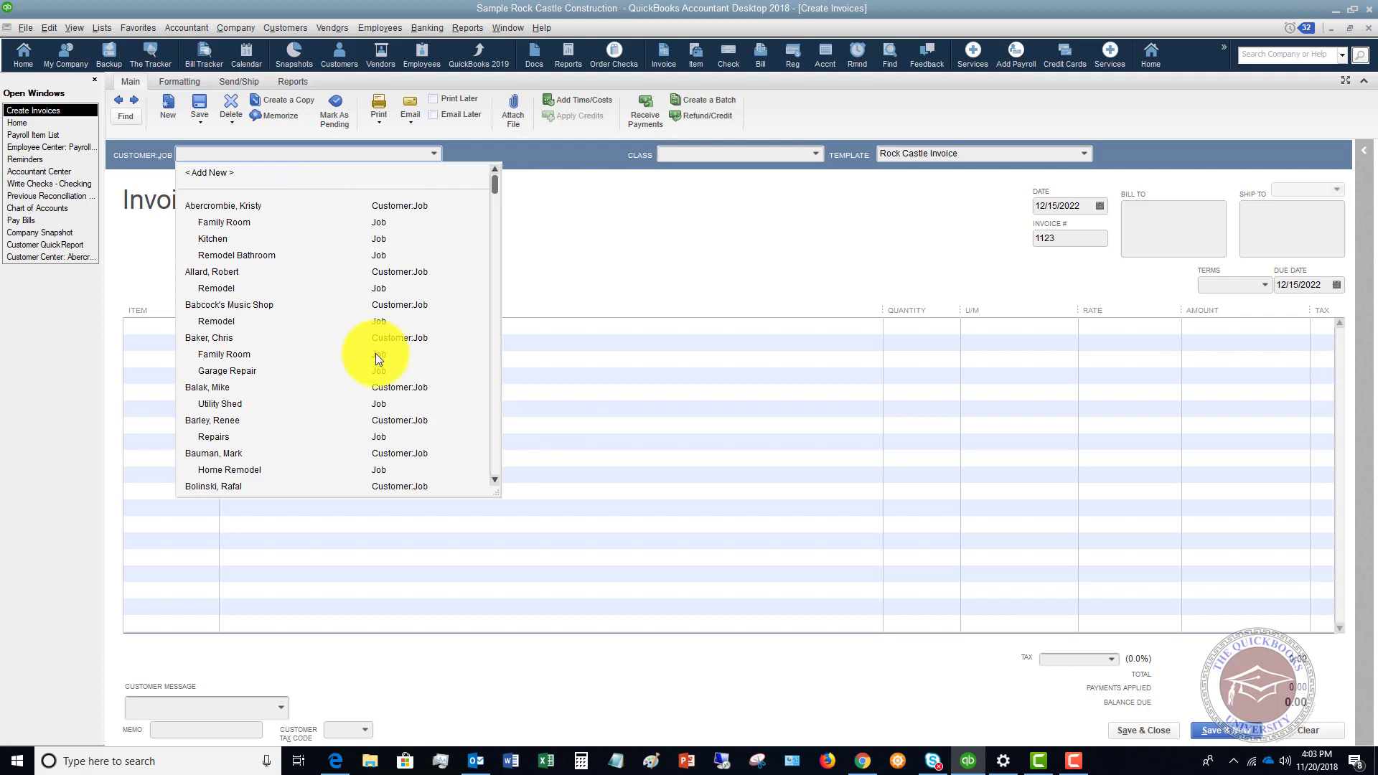
scroll(369, 359, down, 15)
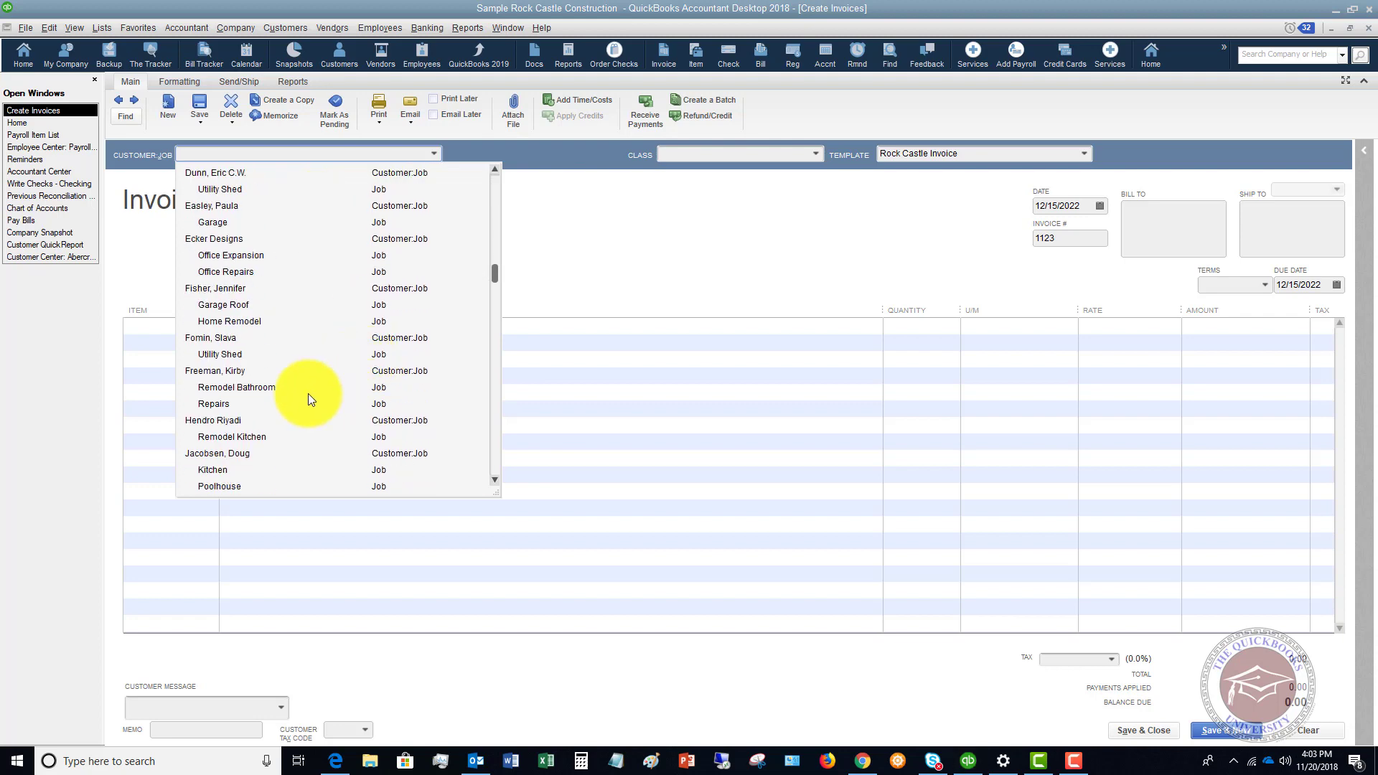
click(228, 435)
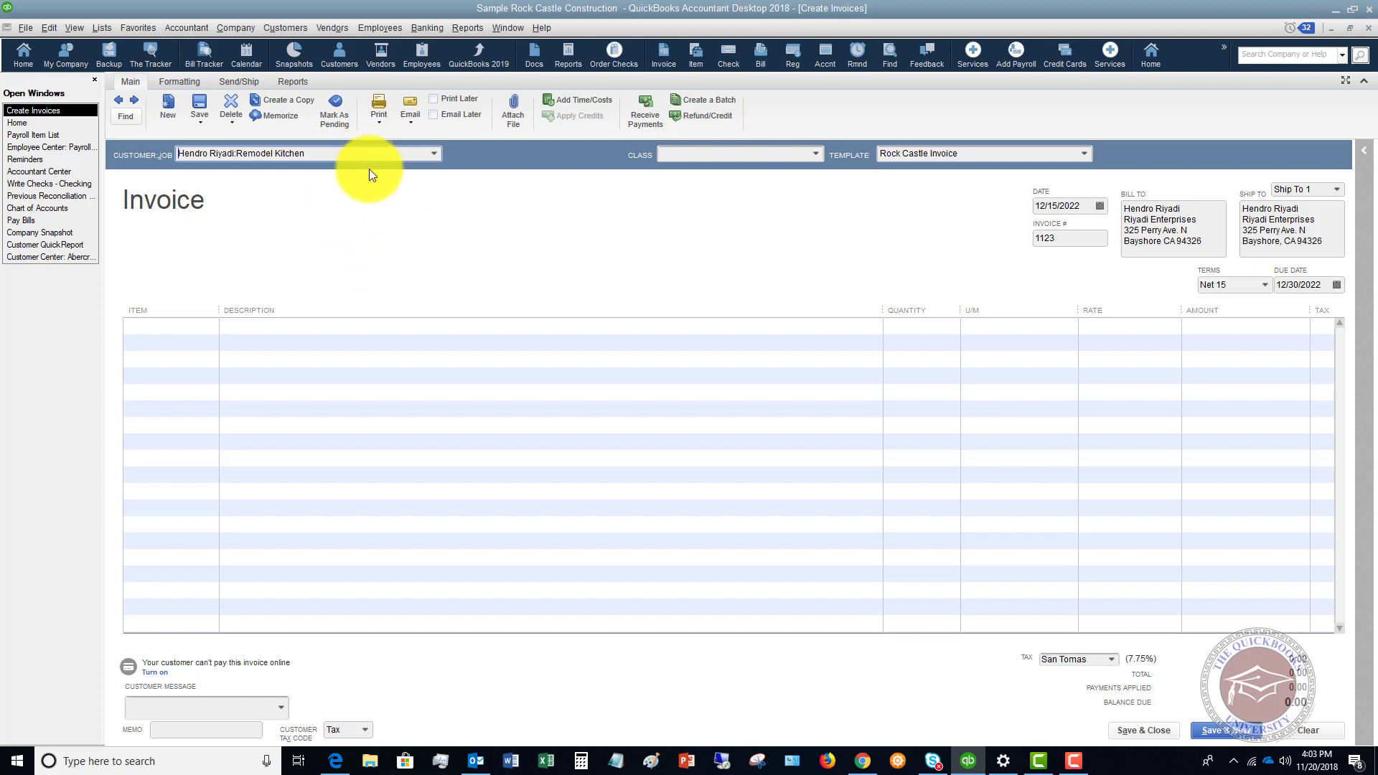
click(817, 155)
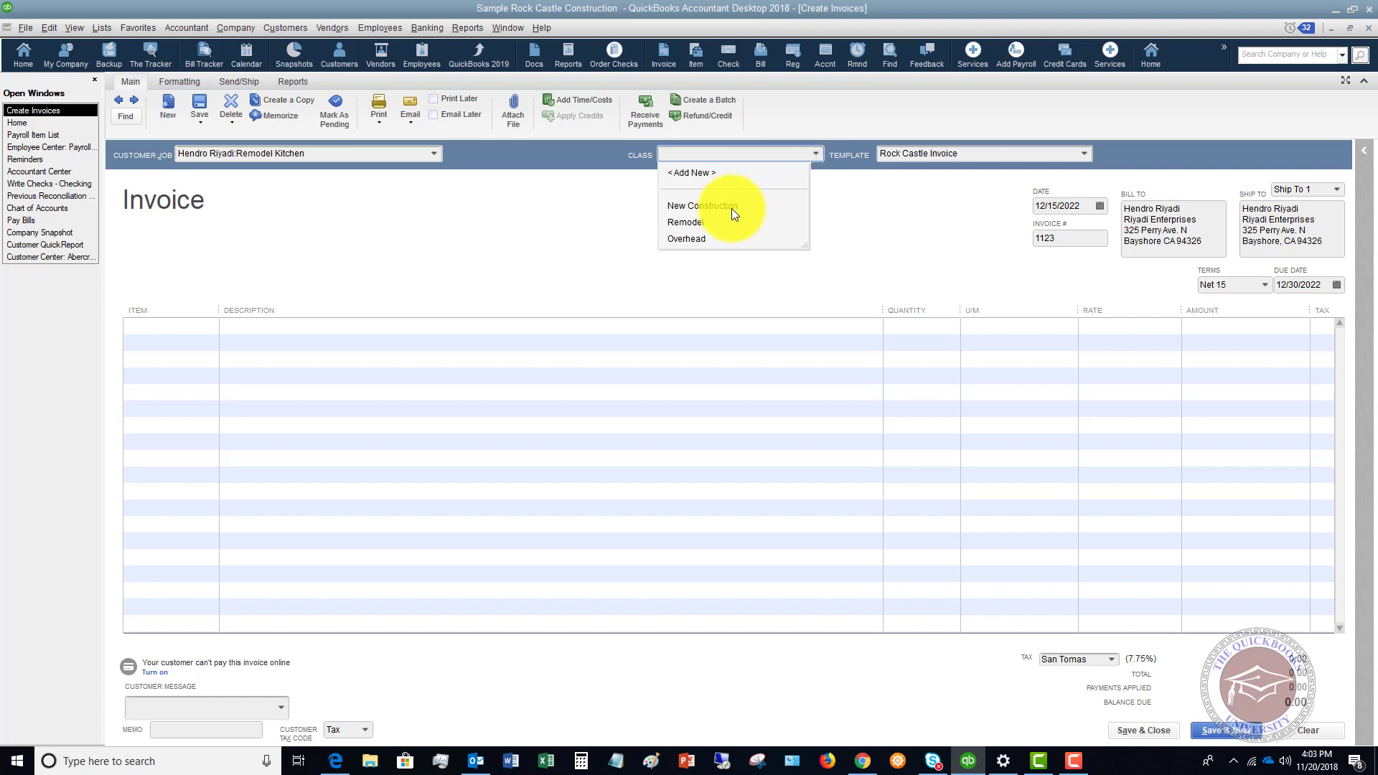
click(687, 223)
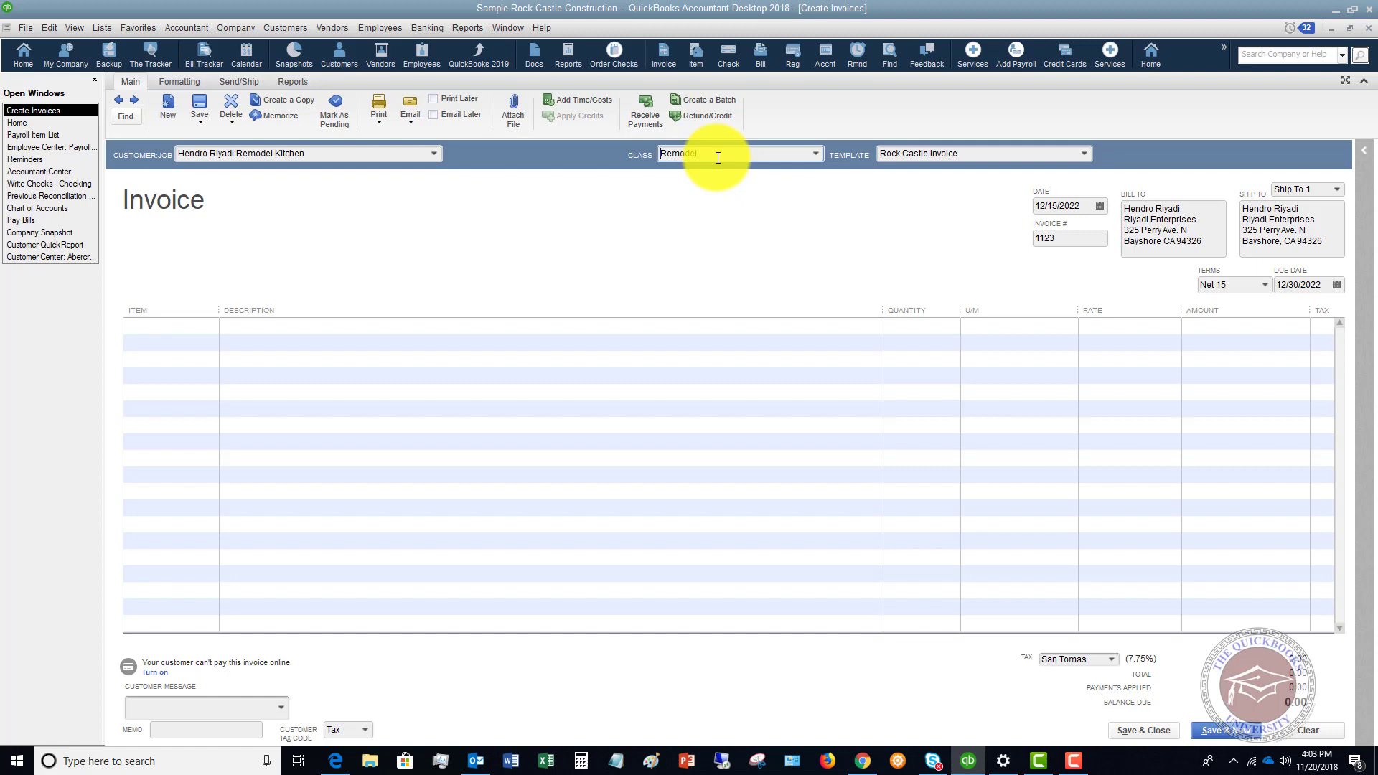
Step: Add a Subs:Duct Work line for 5 hours at 45.00, totalling 225.00
click(197, 325)
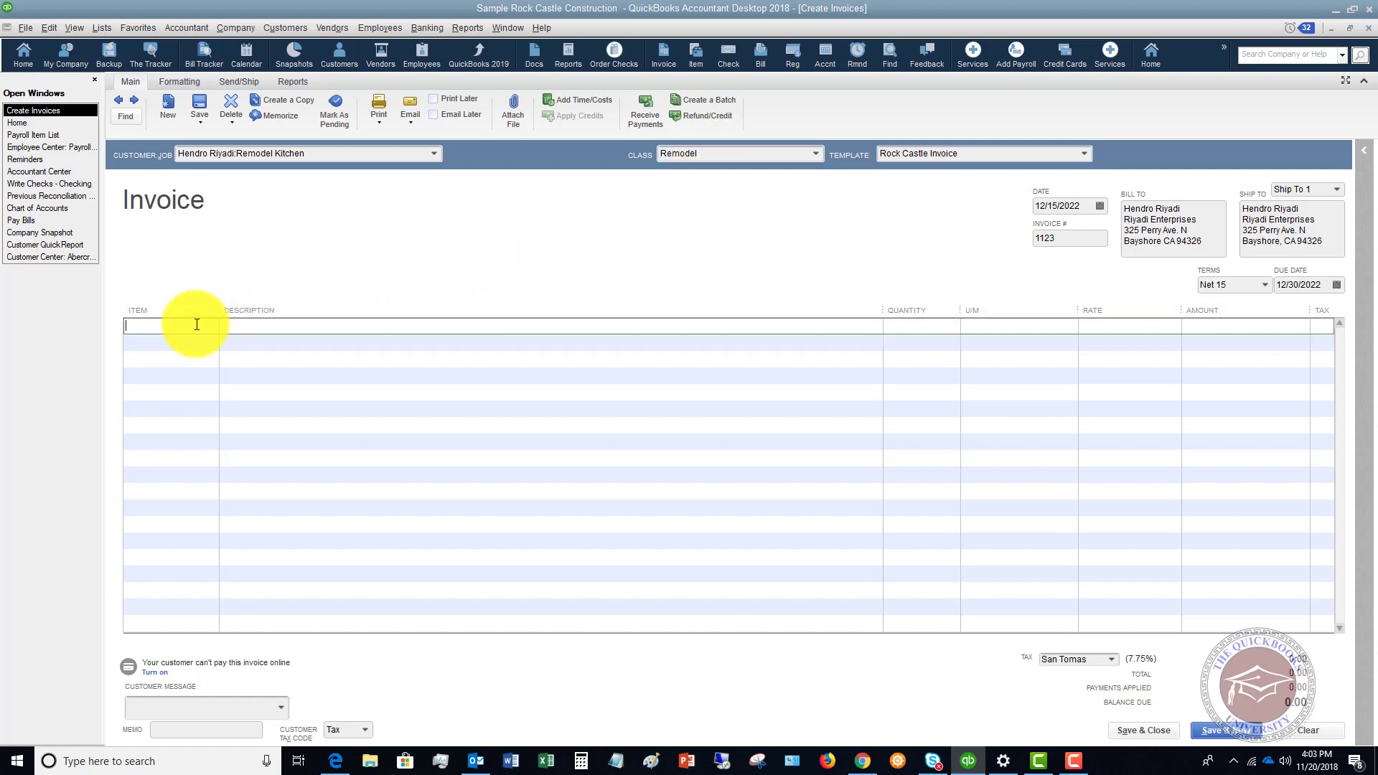
click(213, 325)
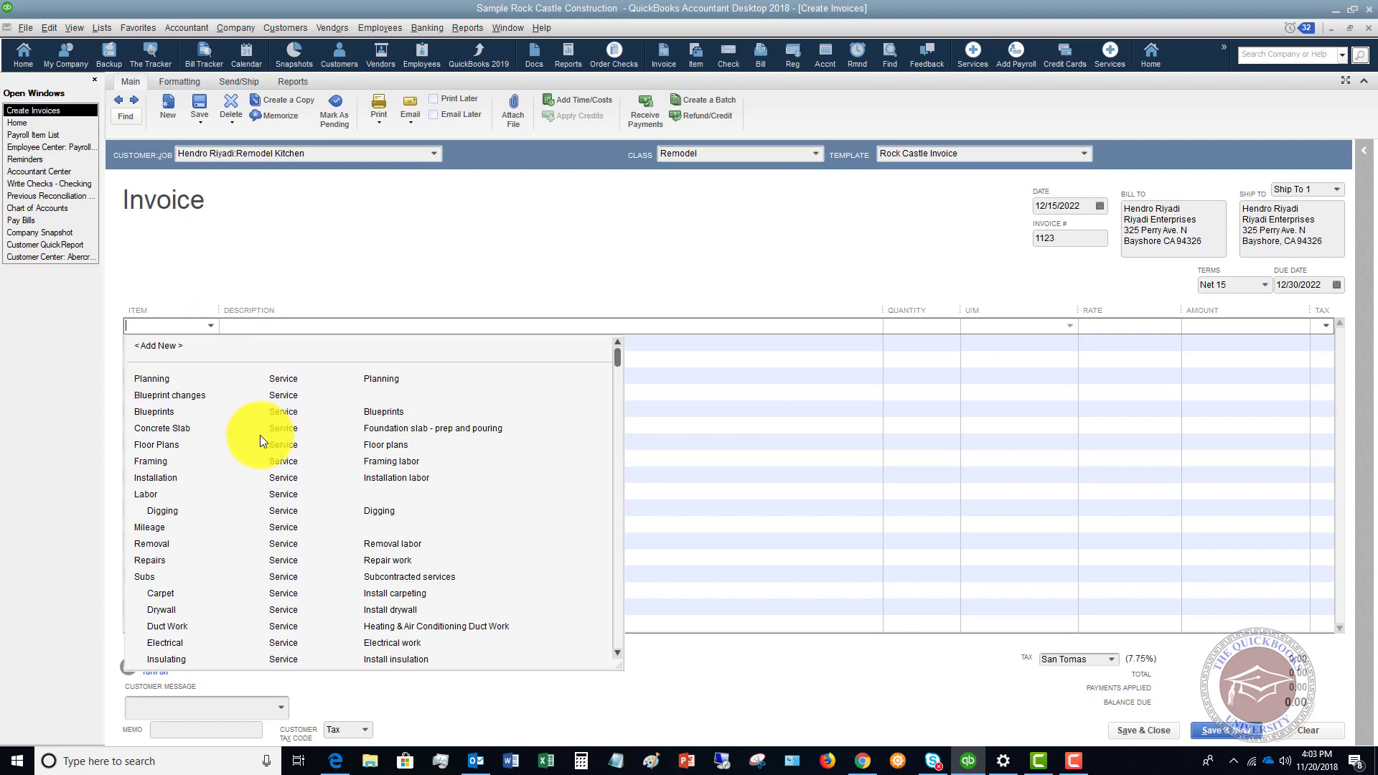
scroll(260, 435, down, 9)
scroll(264, 455, down, 4)
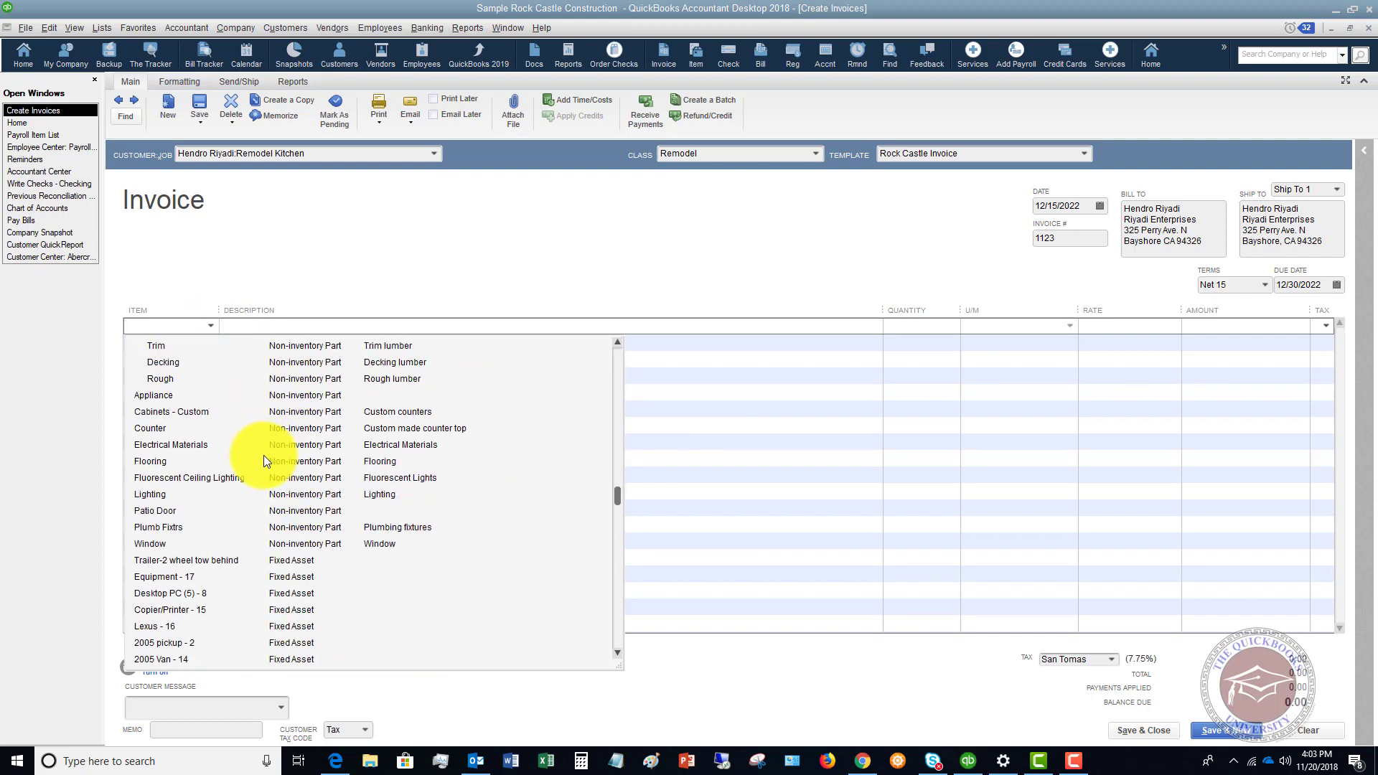
scroll(265, 455, down, 1)
scroll(264, 455, up, 5)
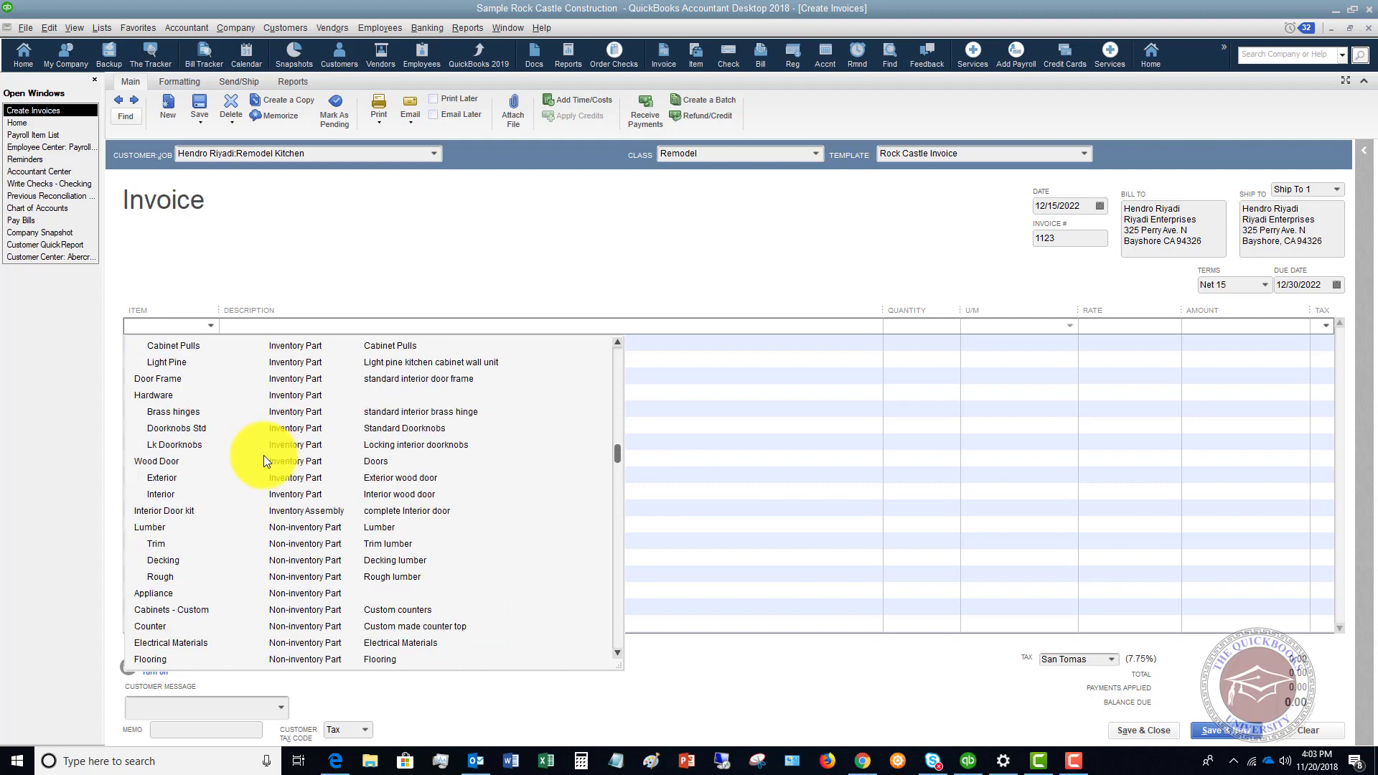
scroll(264, 455, up, 2)
scroll(264, 455, up, 2)
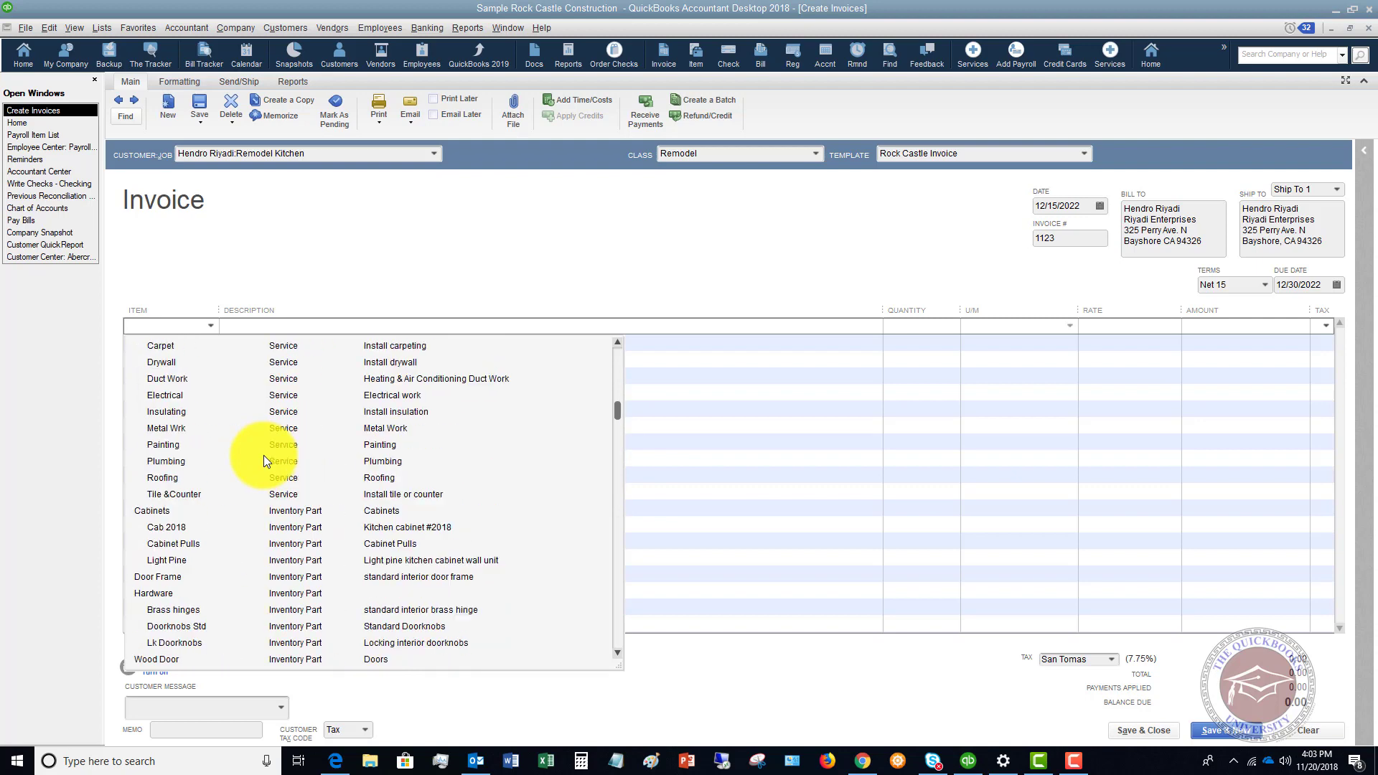
click(292, 377)
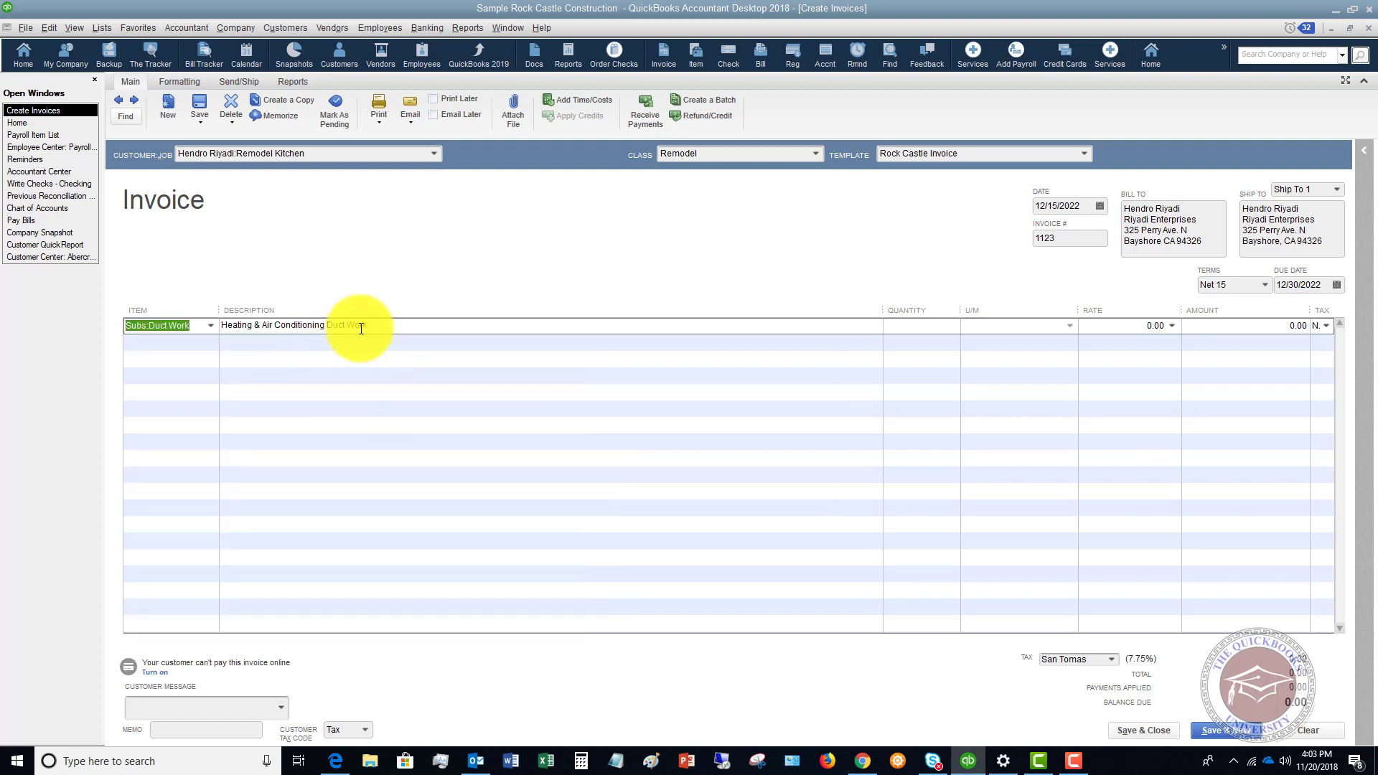
click(905, 325)
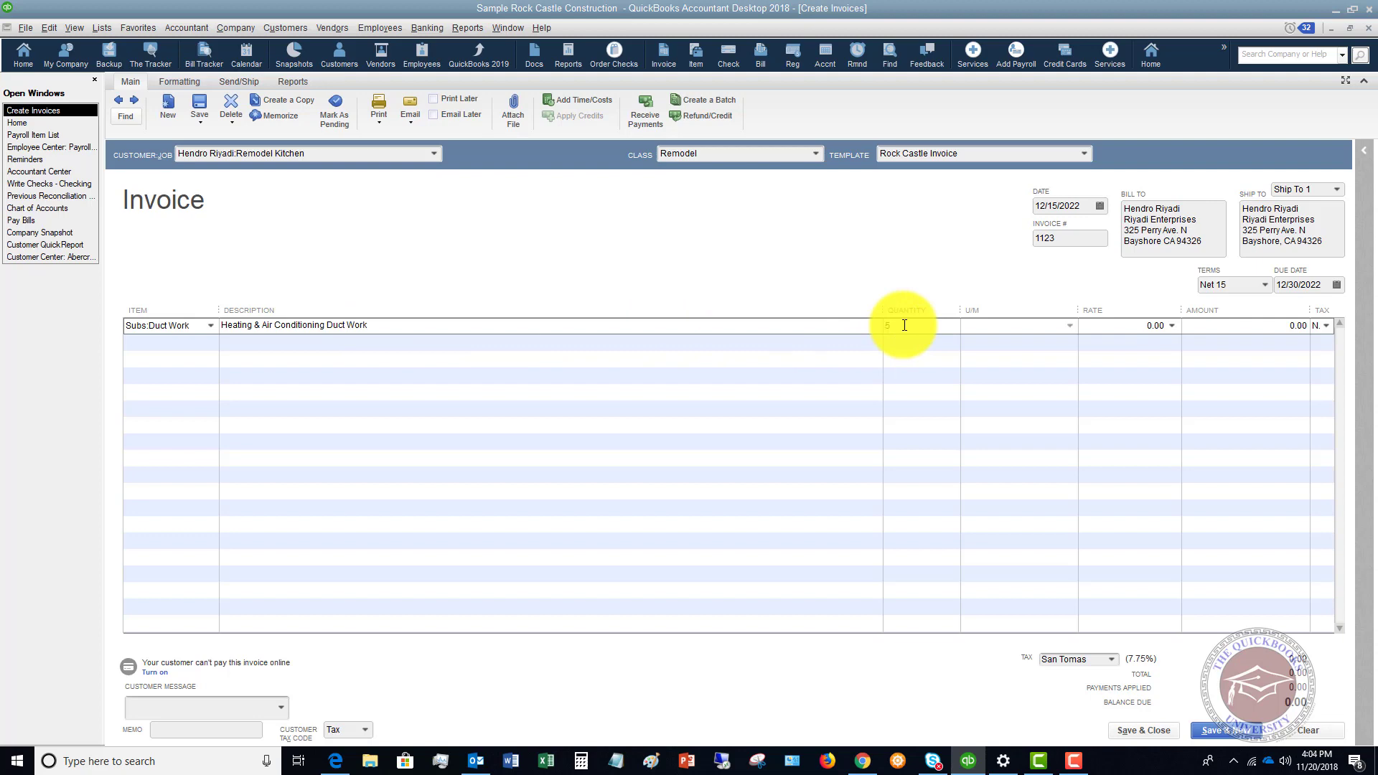
key(Tab)
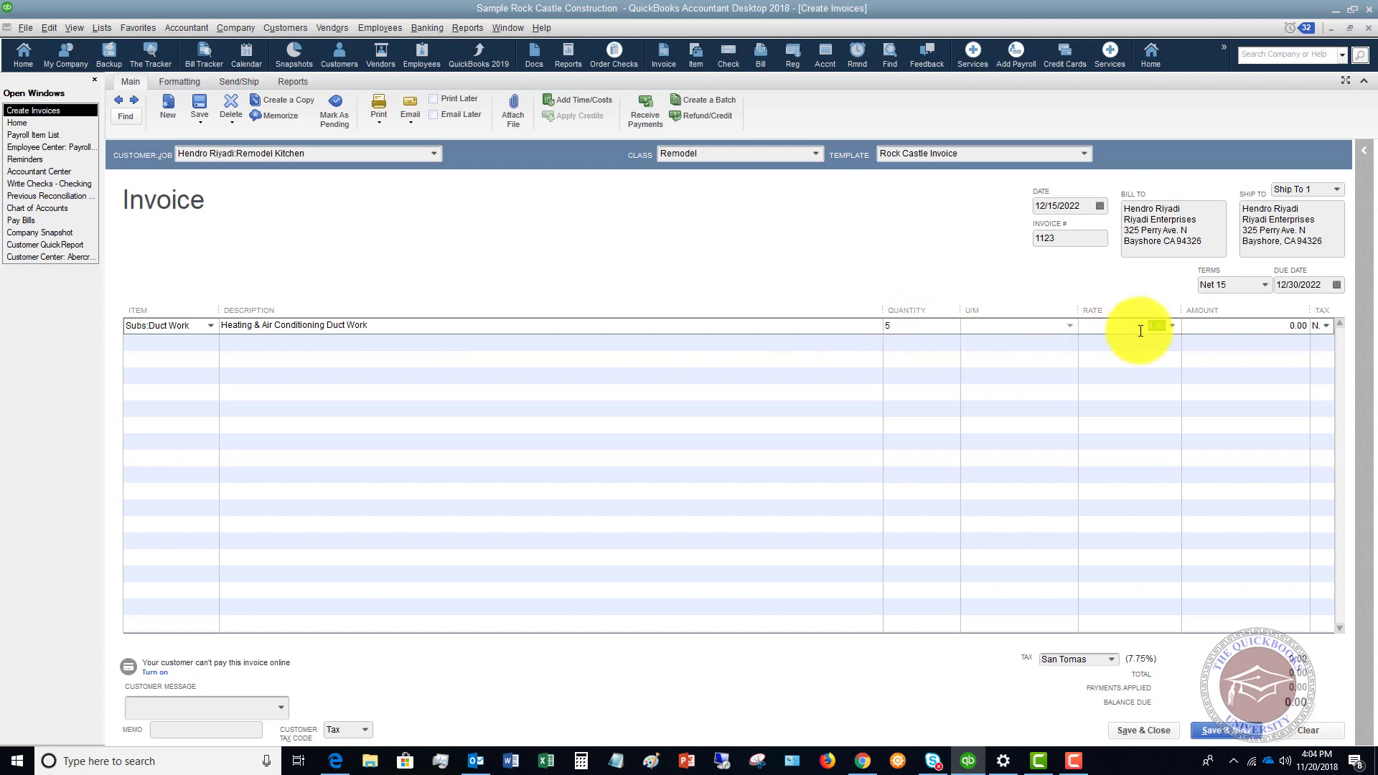
text(45)
key(Tab)
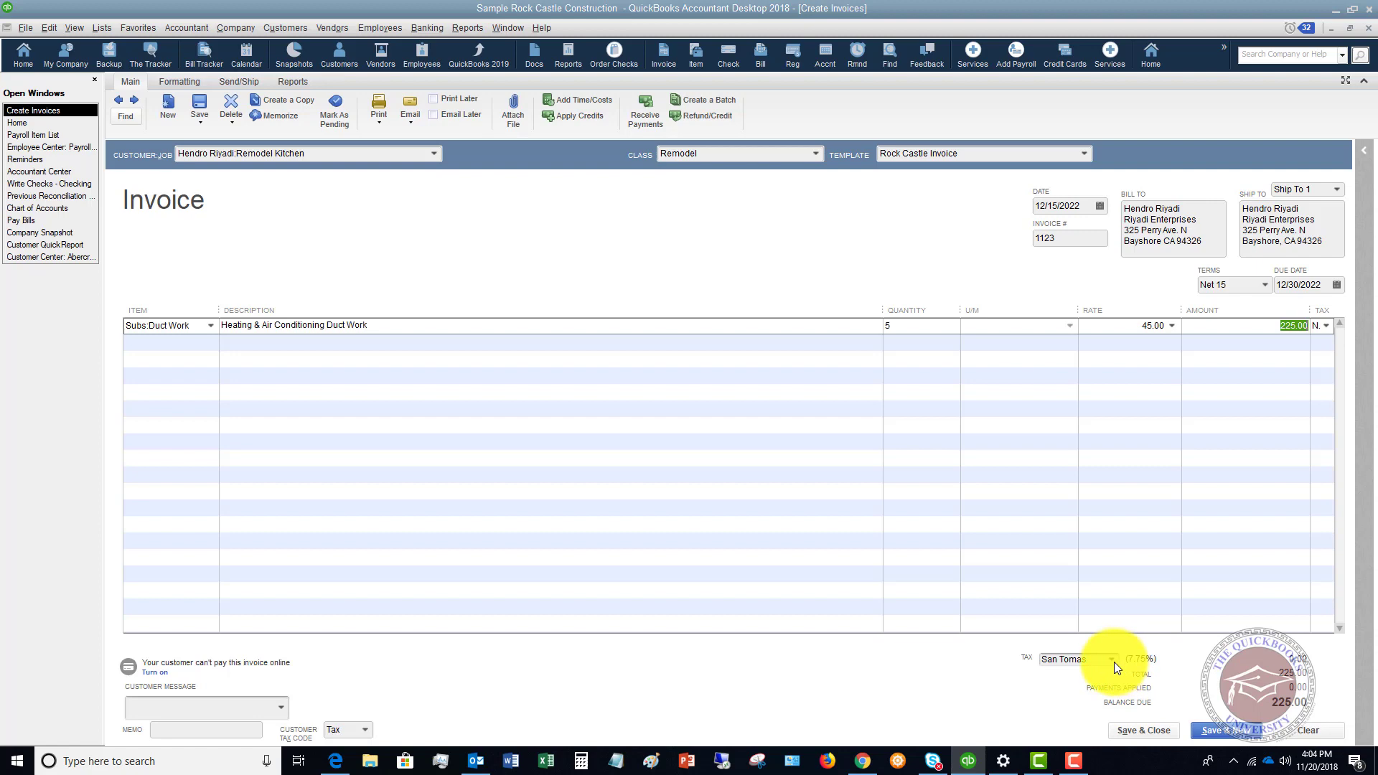
click(1329, 328)
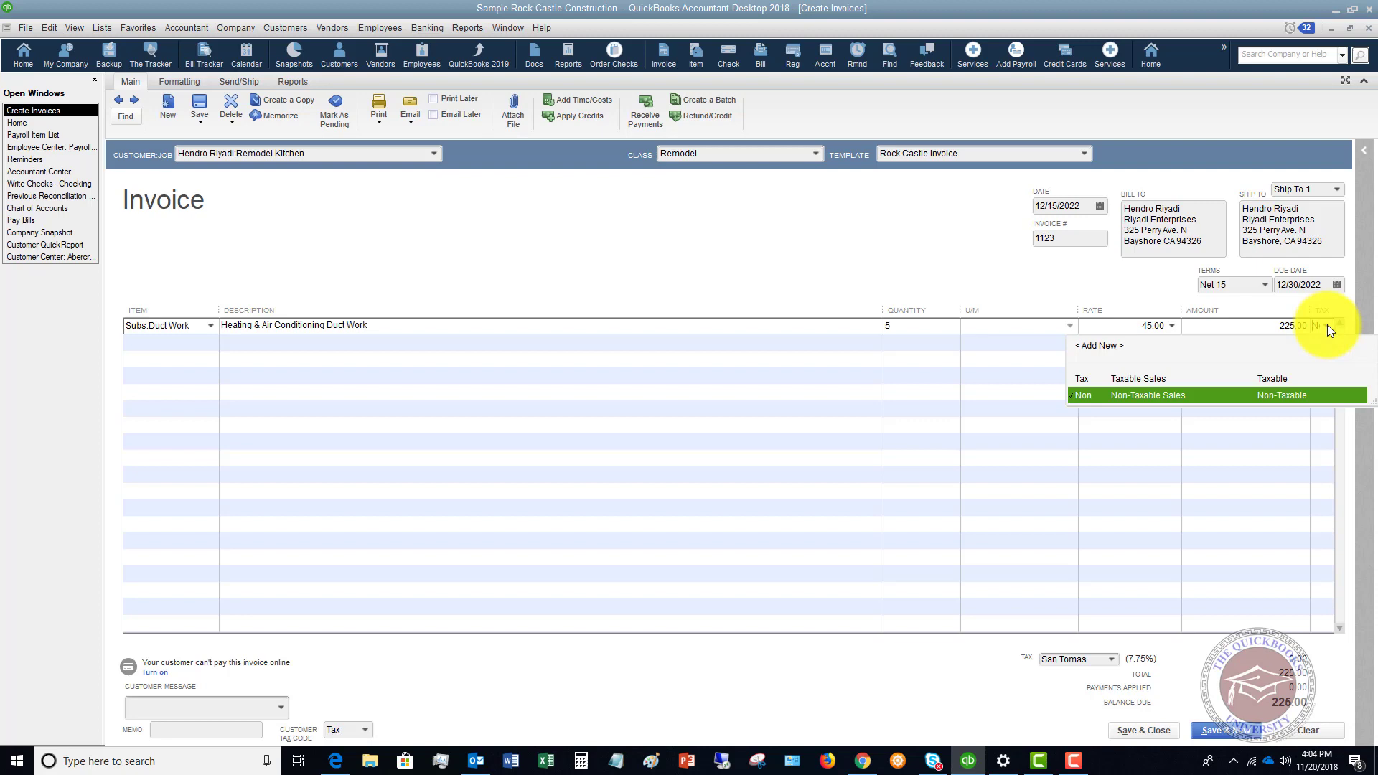
click(1140, 378)
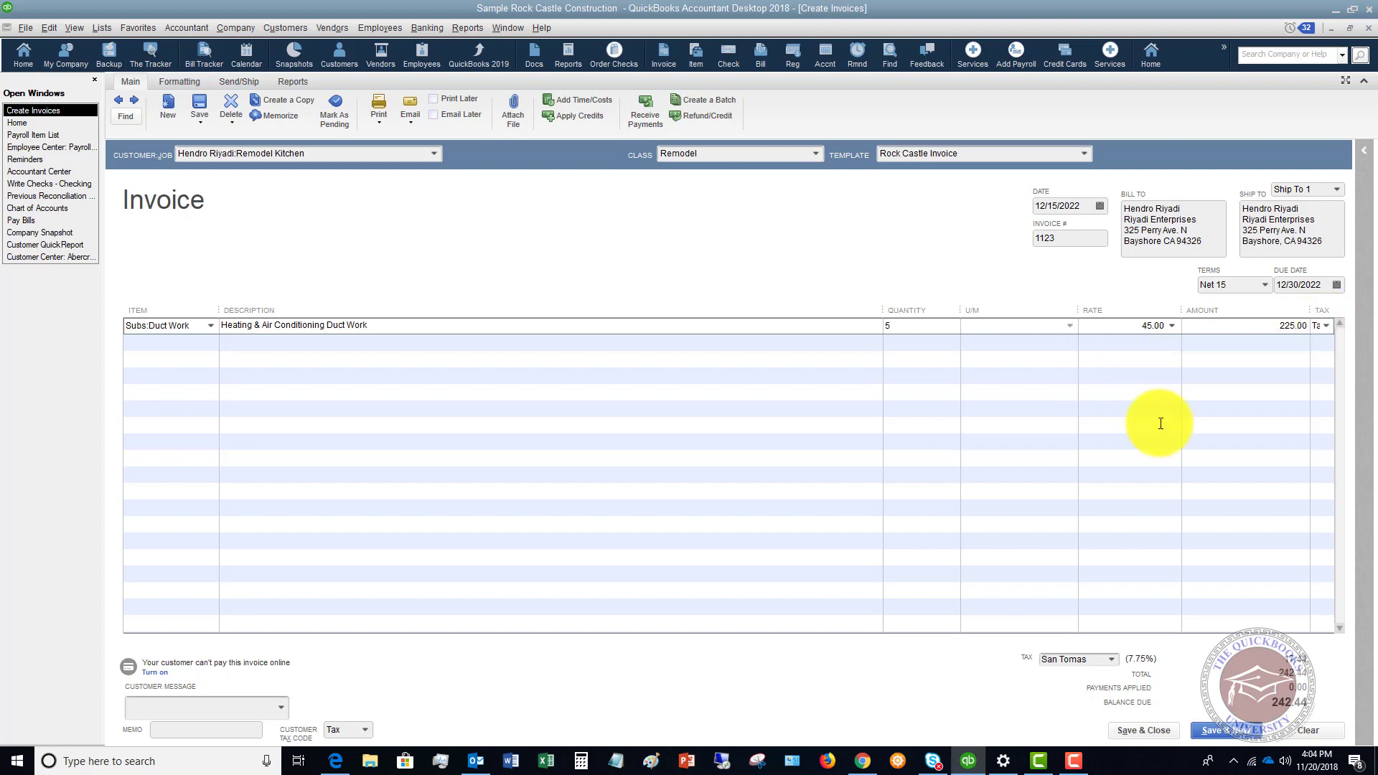
click(1114, 659)
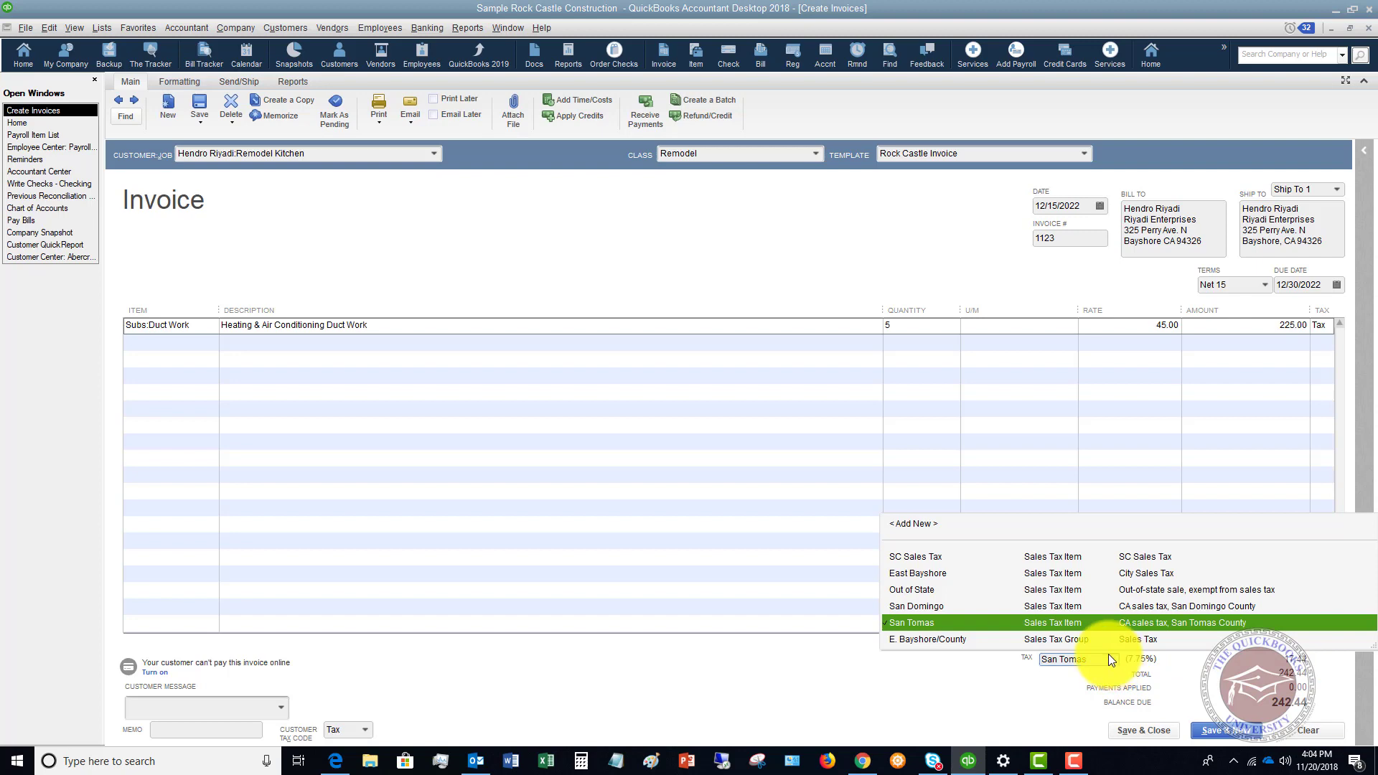
click(1089, 622)
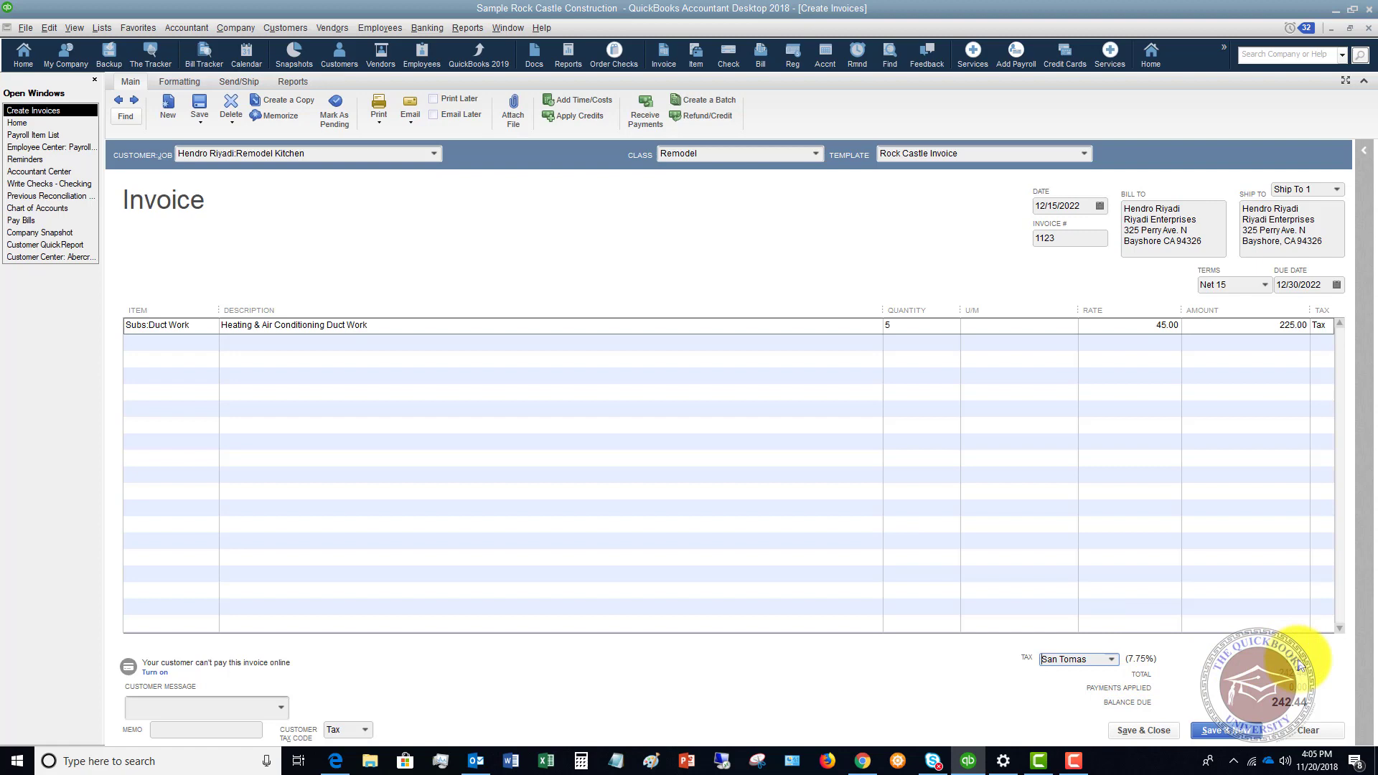
click(1326, 326)
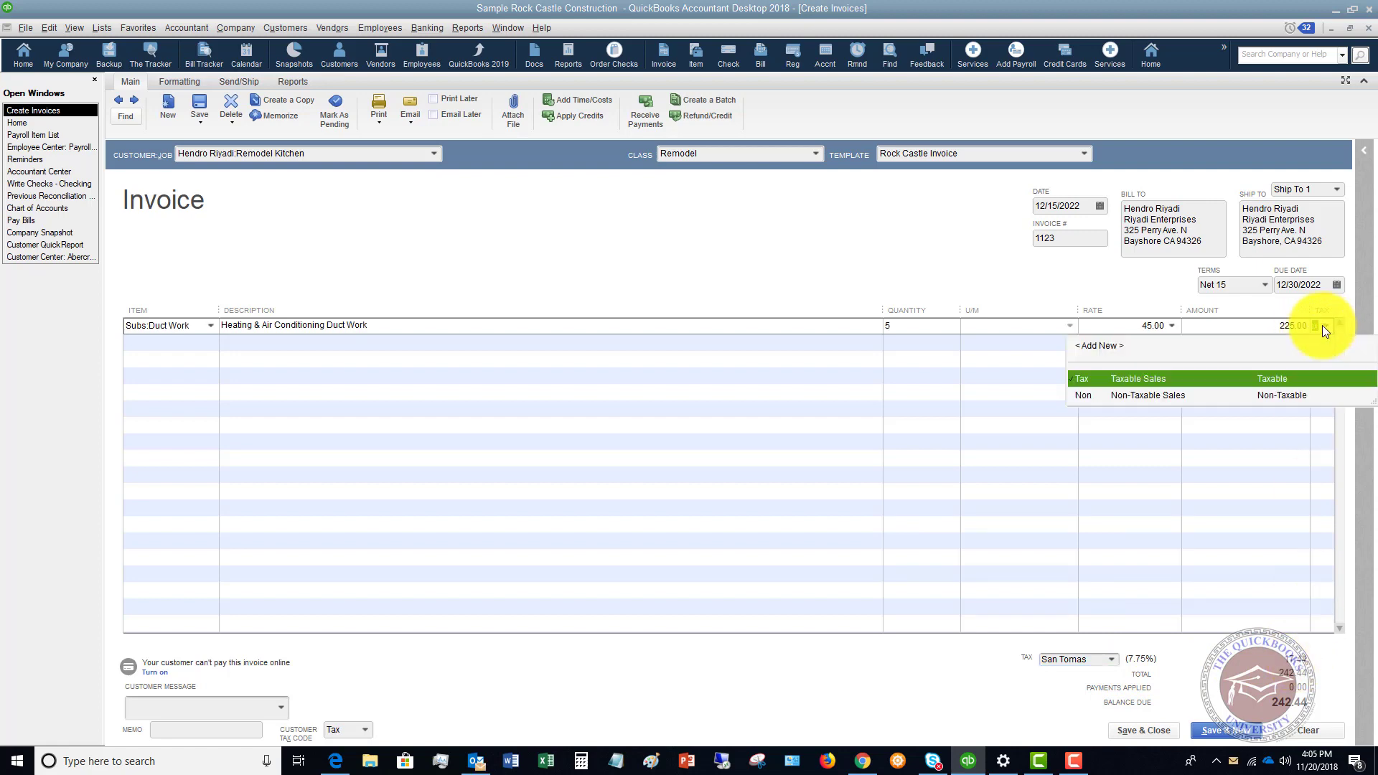
click(1160, 395)
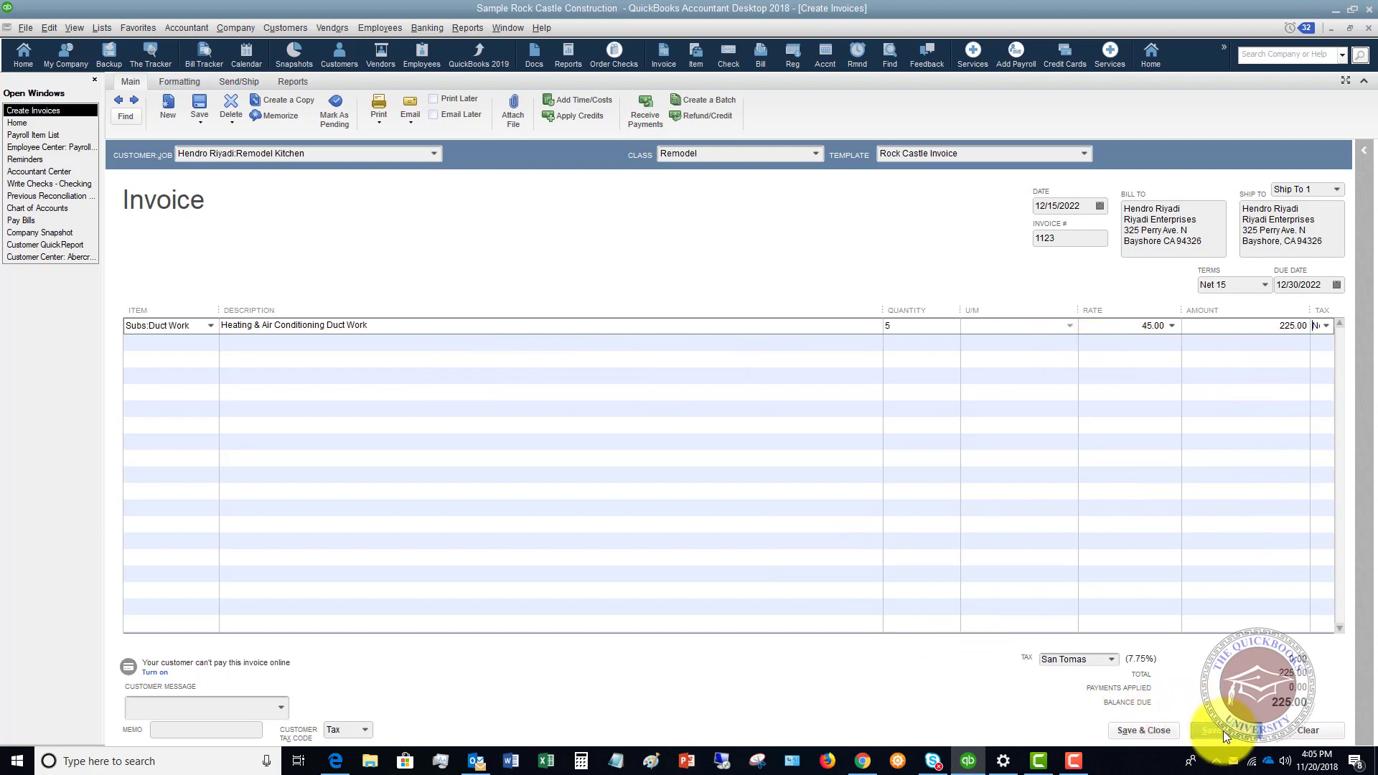
click(1143, 731)
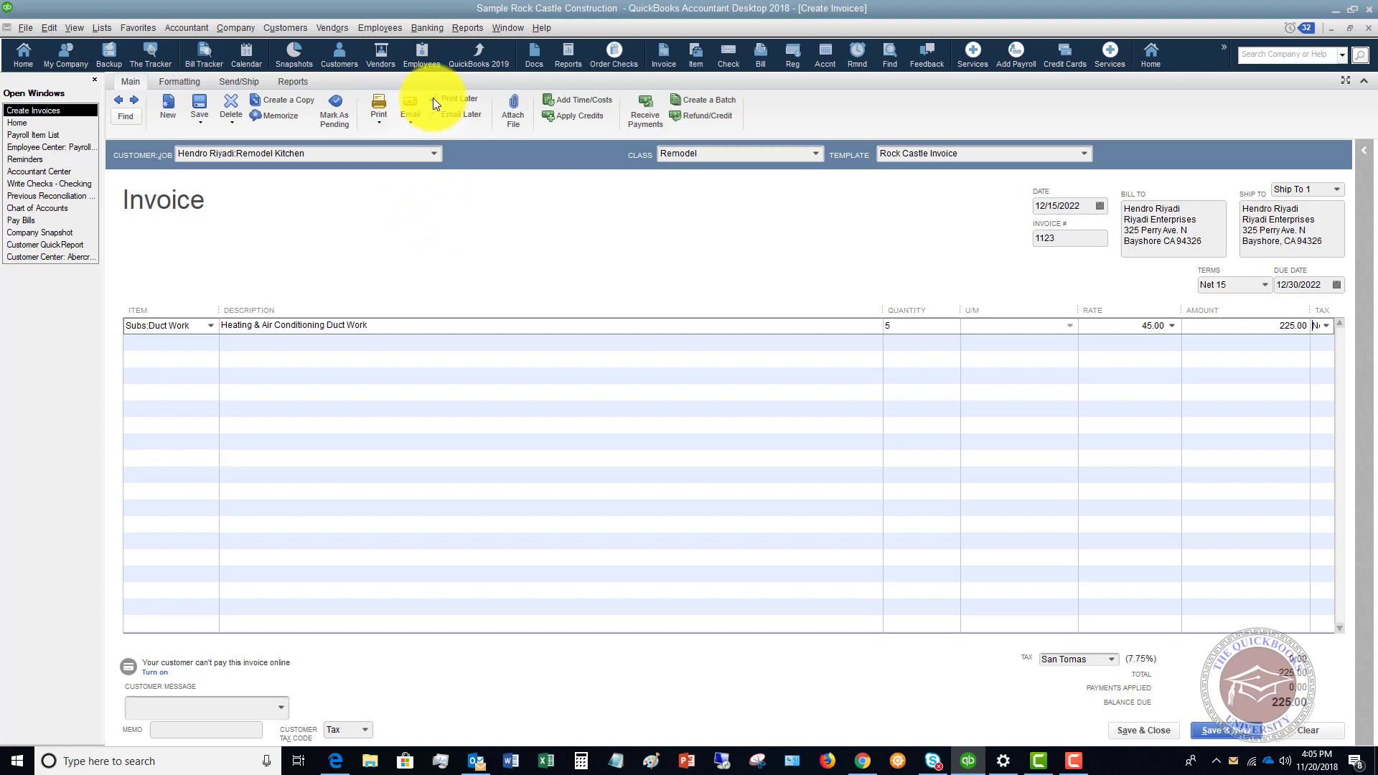
click(411, 128)
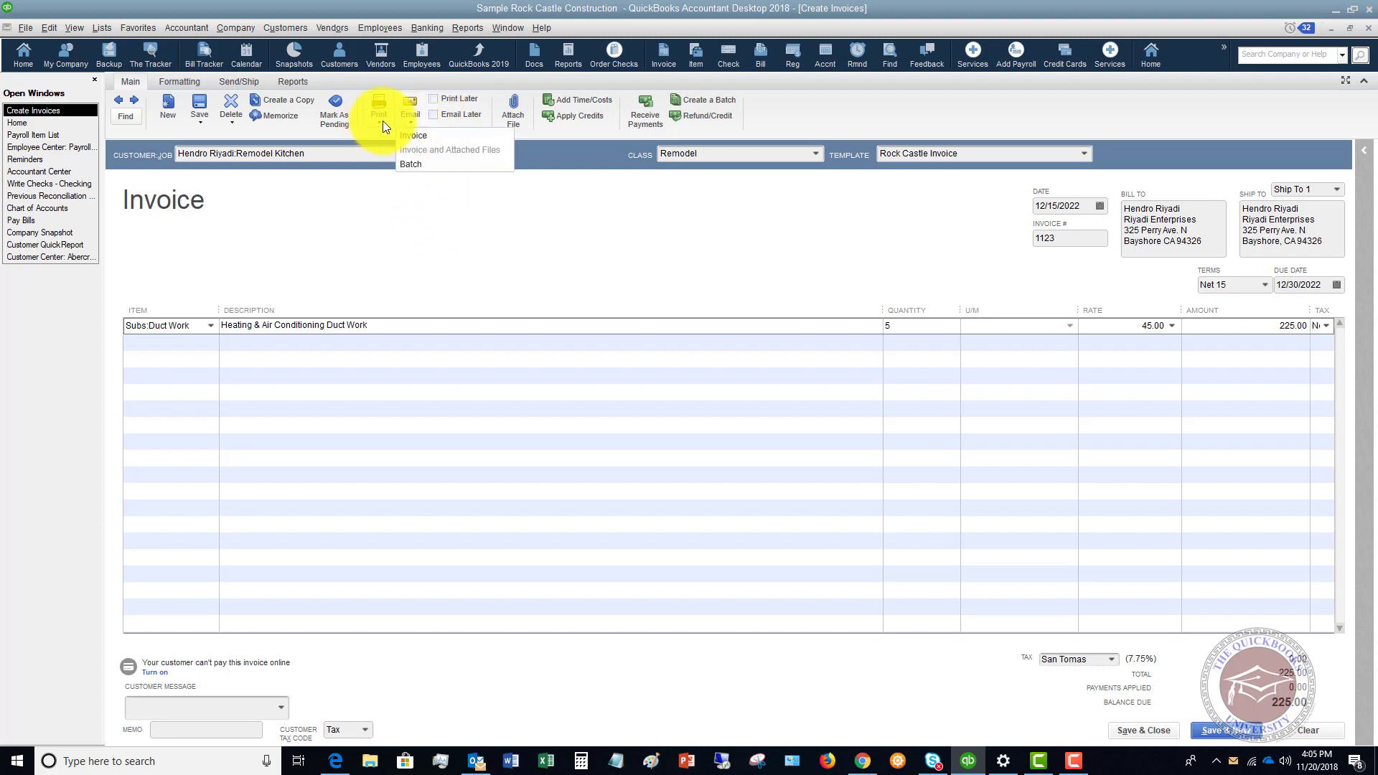
click(382, 120)
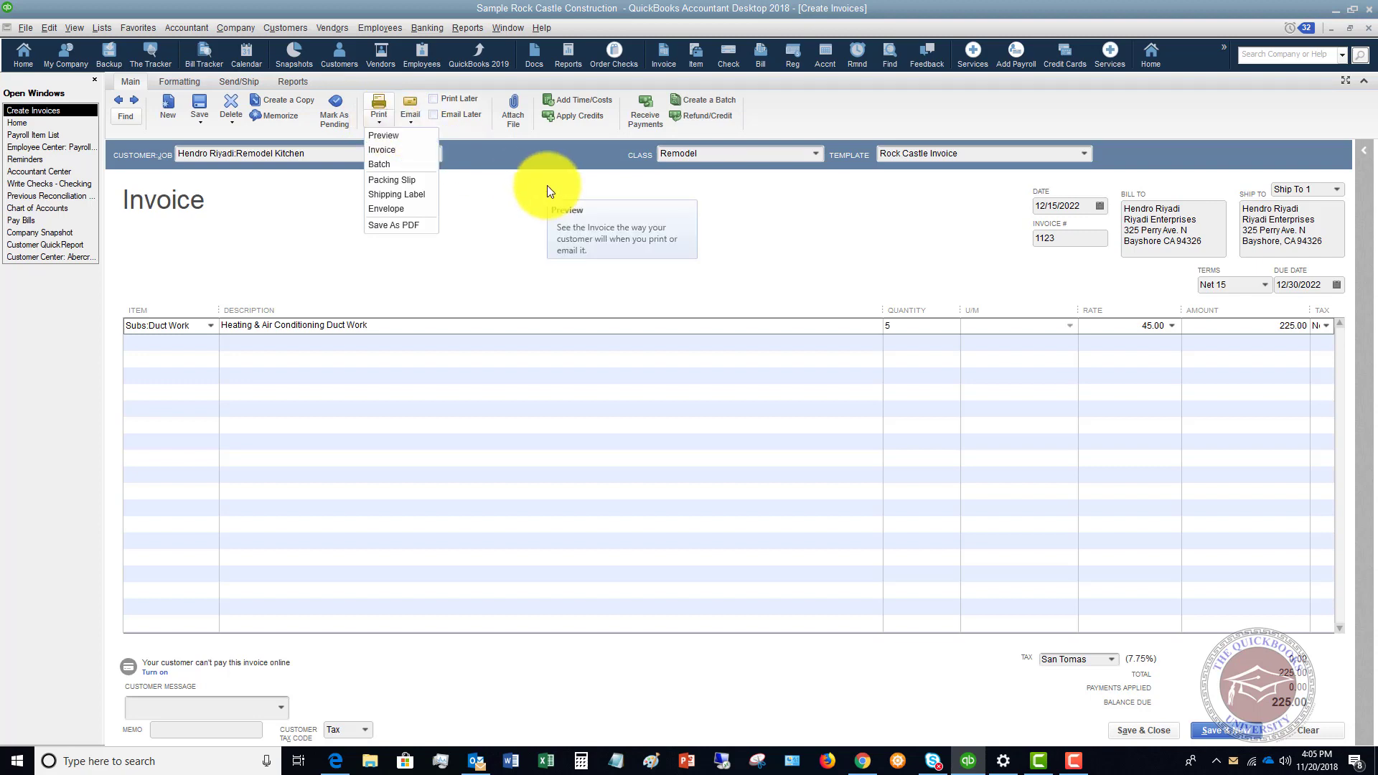
click(1139, 724)
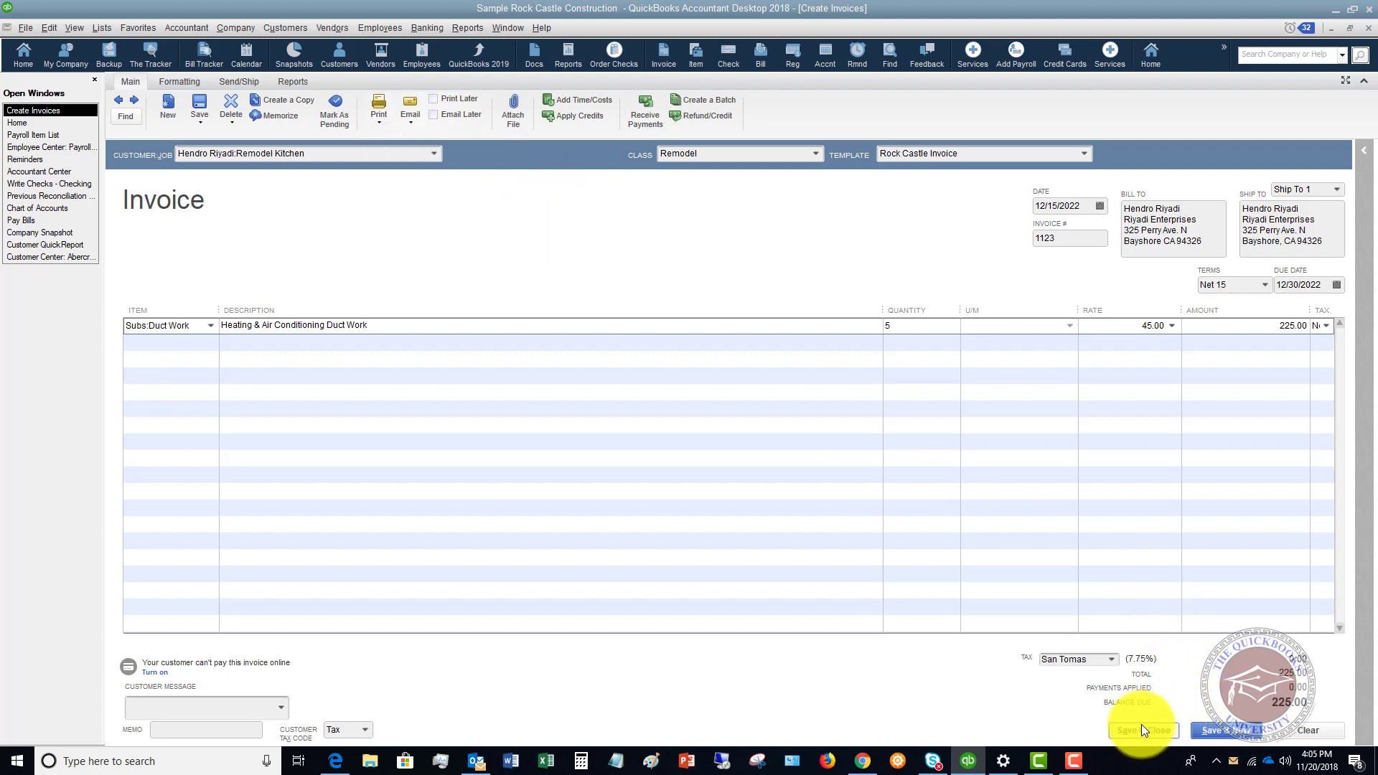
Step: Save and close invoice 1123, returning to the Home page
click(1146, 730)
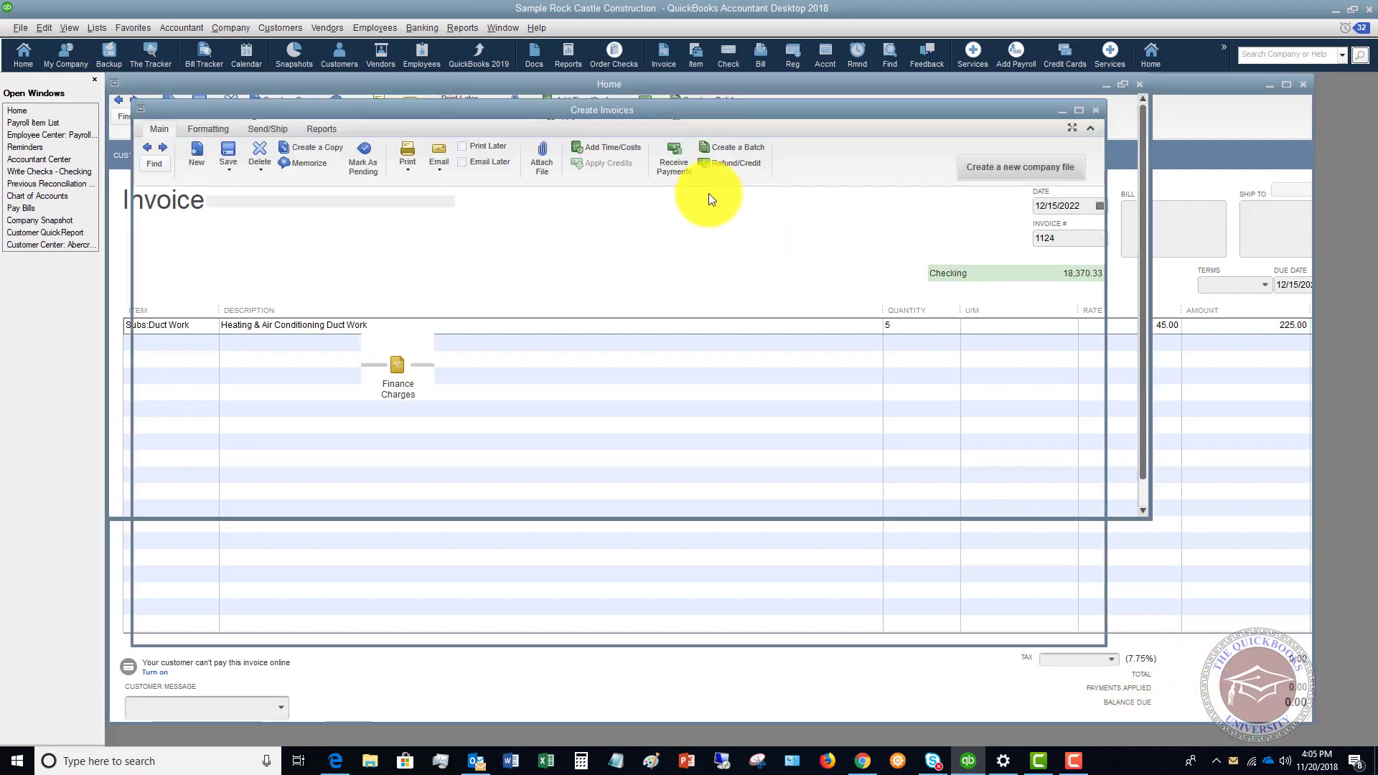